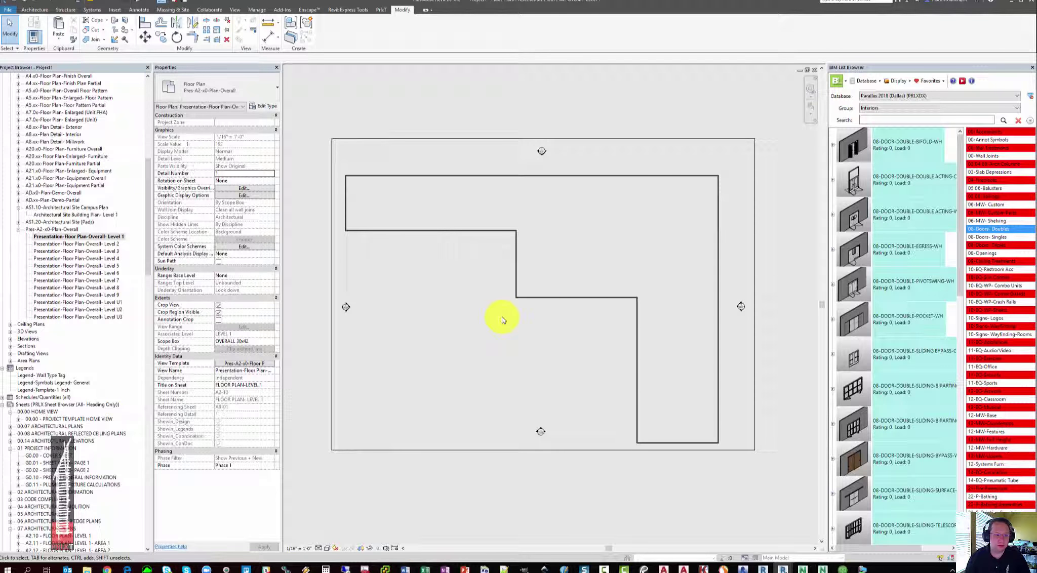
Open the Level 1 coordination floor plan and select the PARTIAL PLAN 4 scope box together with the partial scope box below it.
{"action": "left_click_drag", "start_coordinate": [147, 199], "coordinate": [111, 104]}
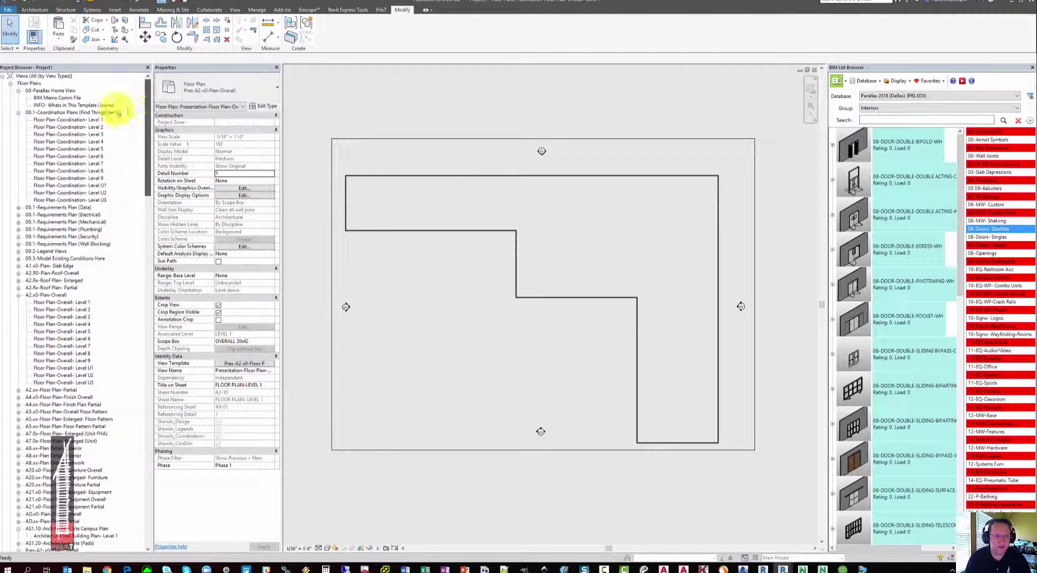
{"action": "double_click", "coordinate": [81, 120]}
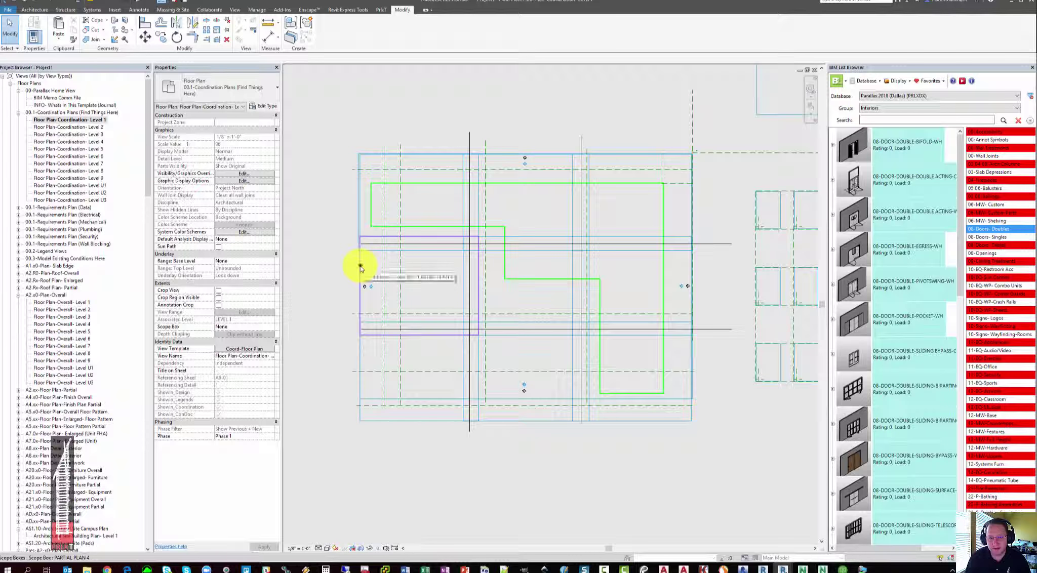
{"action": "left_click", "coordinate": [361, 268]}
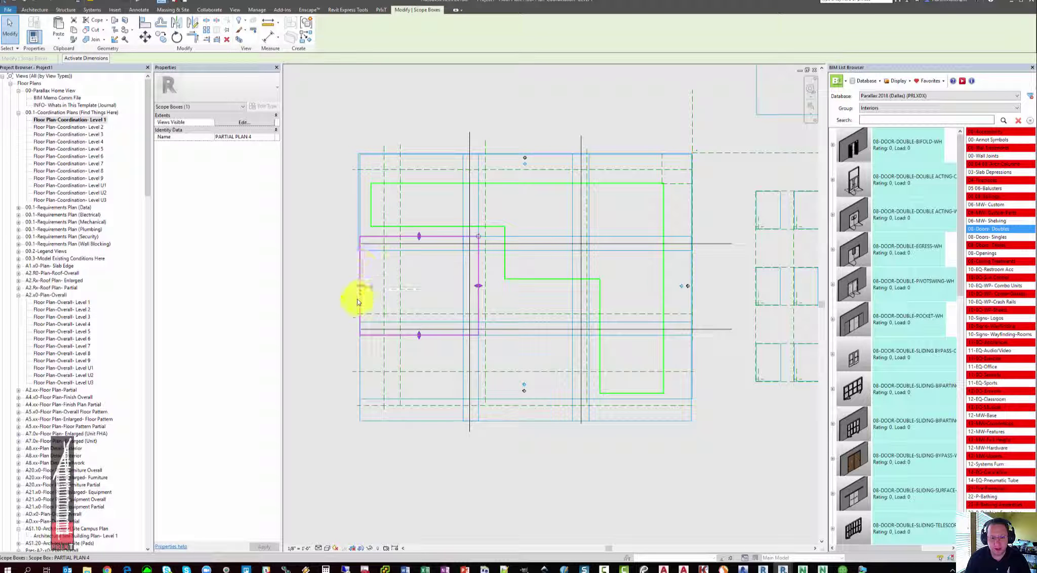
{"action": "left_click", "coordinate": [362, 355], "text": "ctrl"}
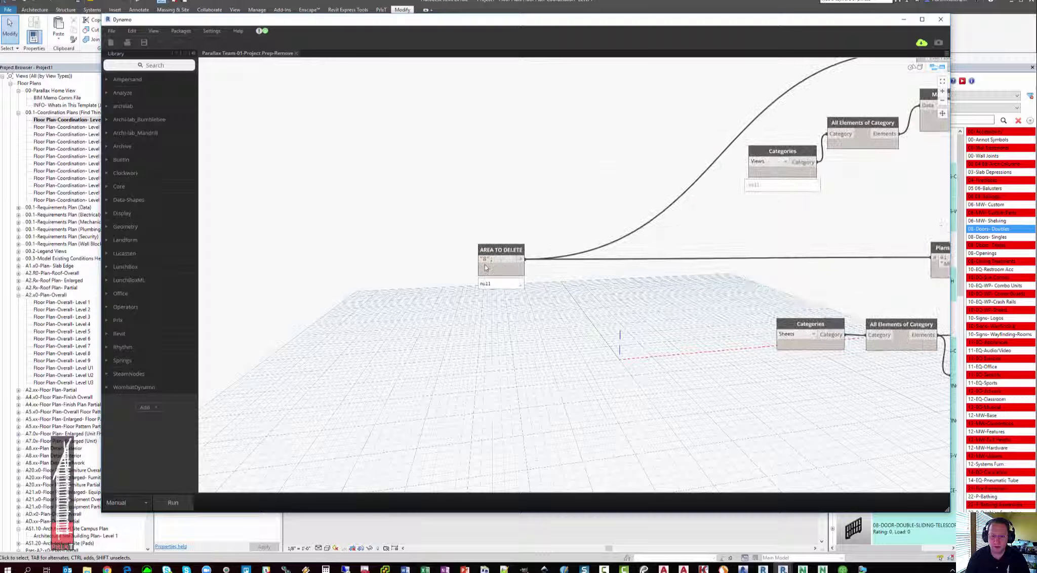
Zoom in on the AREA TO DELETE node in Dynamo, narrow its window, and move it clear of the Project Browser.
{"action": "scroll", "coordinate": [440, 218], "scroll_direction": "up", "scroll_amount": 6}
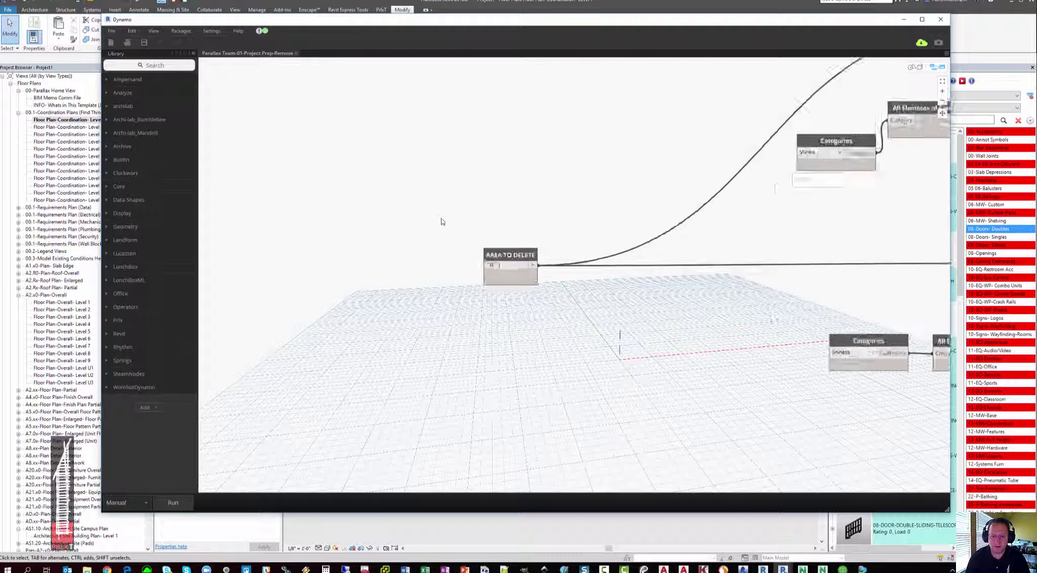
{"action": "middle_click_drag", "start_coordinate": [506, 238], "coordinate": [472, 164]}
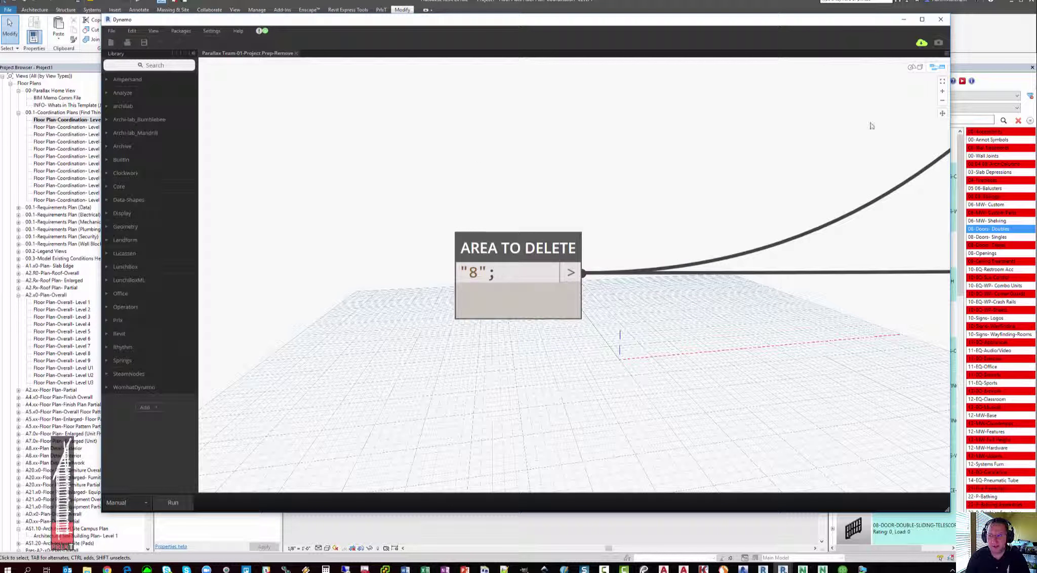
{"action": "left_click_drag", "start_coordinate": [950, 130], "coordinate": [449, 141]}
{"action": "left_click_drag", "start_coordinate": [304, 20], "coordinate": [862, 29]}
Expand the A2.xx partial floor plan views for Level 1 and run the graph with "8" as the area to delete.
{"action": "scroll", "coordinate": [881, 244], "scroll_direction": "down", "scroll_amount": 2}
{"action": "scroll", "coordinate": [76, 304], "scroll_direction": "down", "scroll_amount": 7}
{"action": "left_click", "coordinate": [18, 229]}
{"action": "left_click", "coordinate": [26, 237]}
{"action": "left_click", "coordinate": [731, 512]}
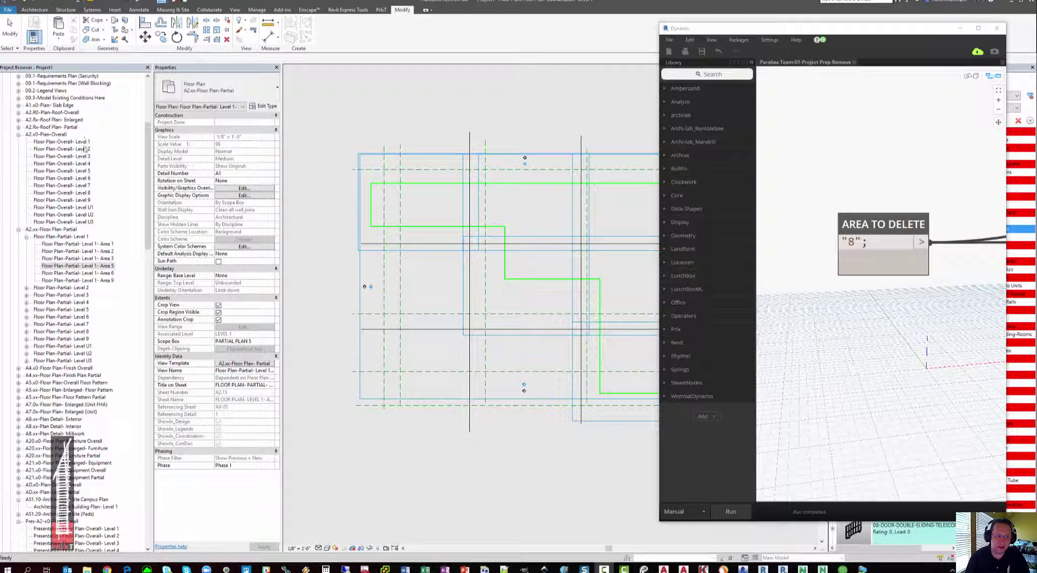
Check which area views remain under the Level 1 partial floor plan by selecting the whole group, then clear the selection.
{"action": "left_click", "coordinate": [106, 245]}
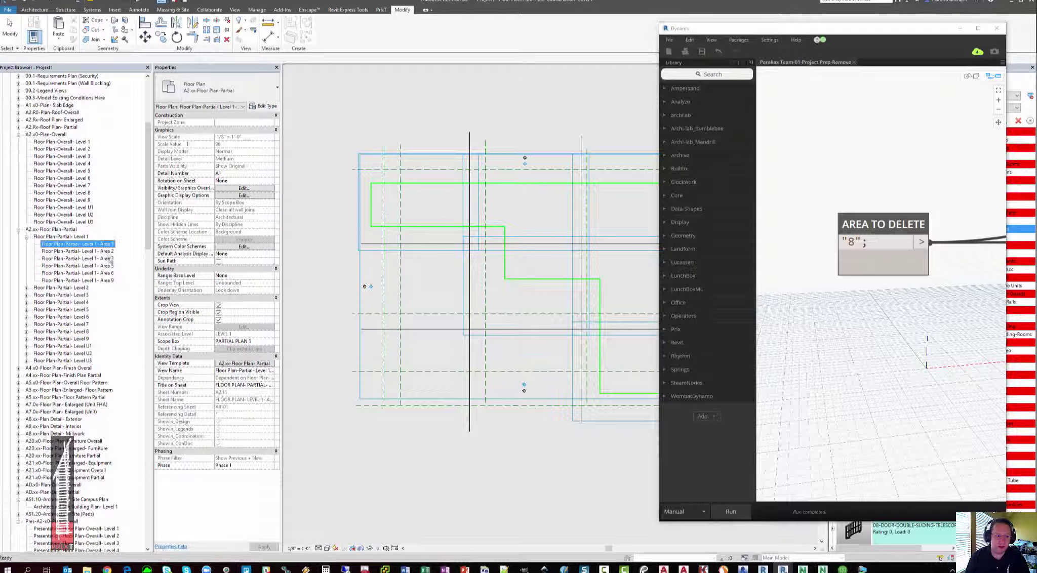
{"action": "left_click", "coordinate": [112, 281], "text": "shift"}
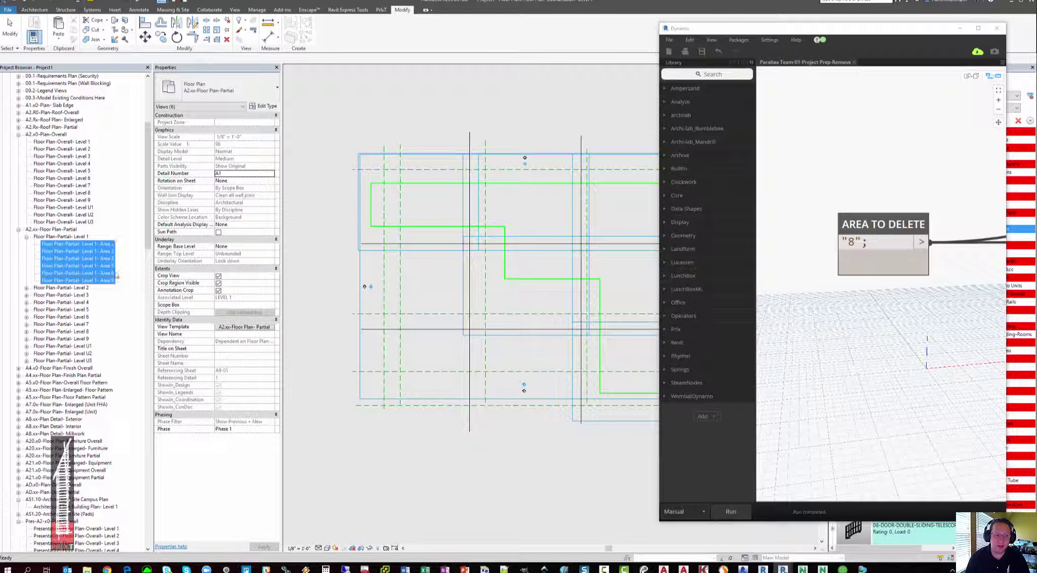
{"action": "left_click", "coordinate": [324, 273]}
Open Parallax Team-01-Project Prep-Eliminate Levels Not Needed.dyn in Dynamo, discarding the unsaved changes to the current graph.
{"action": "left_click_drag", "start_coordinate": [791, 28], "coordinate": [581, 34]}
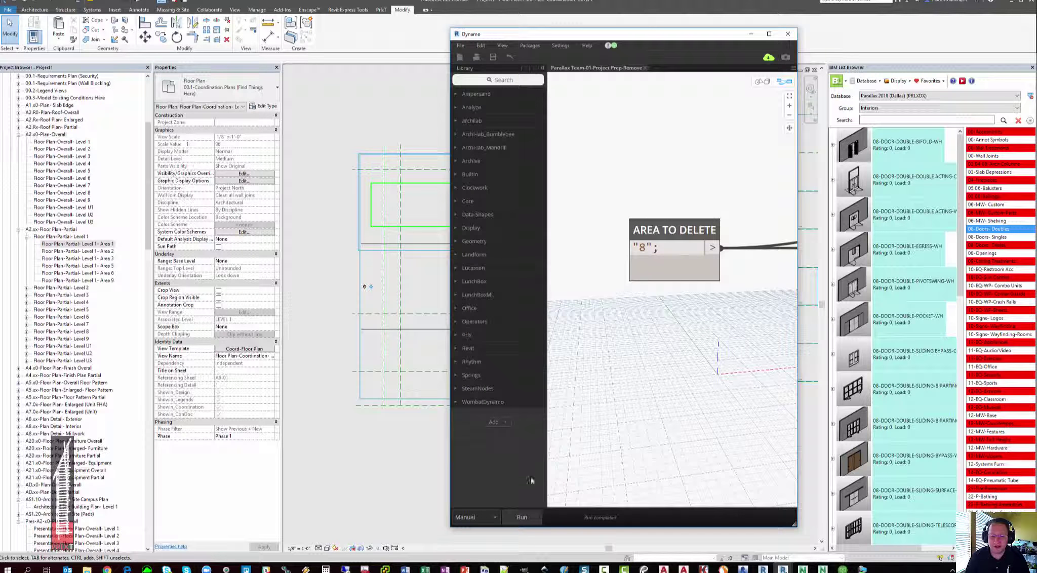
{"action": "left_click", "coordinate": [477, 58]}
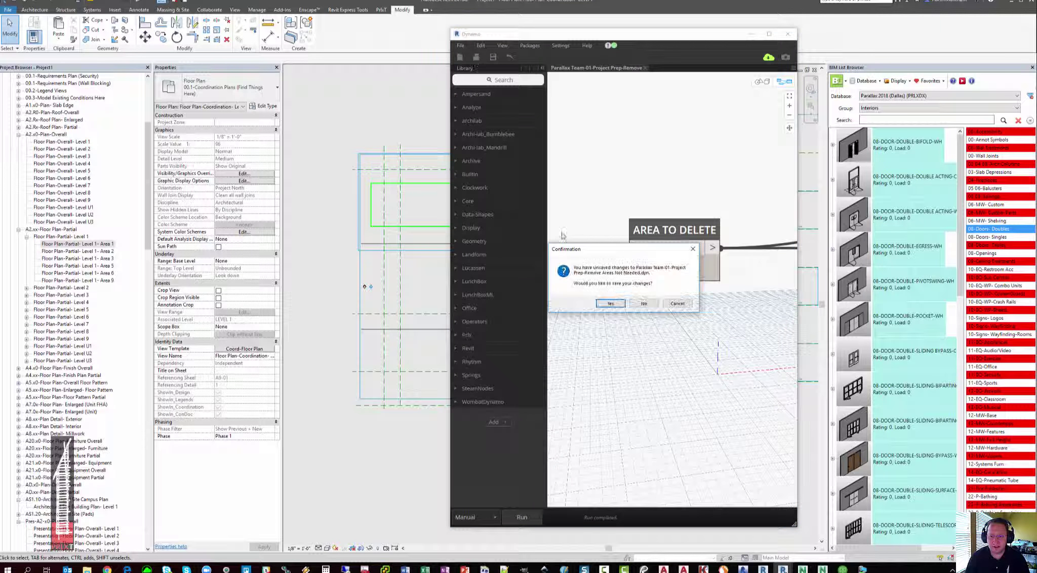
{"action": "left_click", "coordinate": [650, 304]}
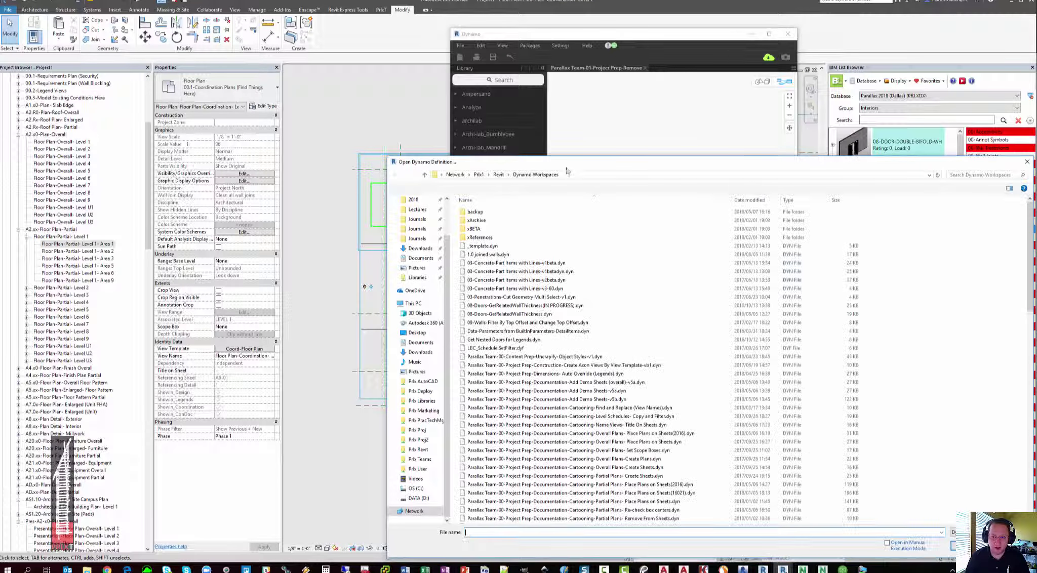
{"action": "left_click_drag", "start_coordinate": [563, 158], "coordinate": [443, 59]}
{"action": "scroll", "coordinate": [501, 256], "scroll_direction": "down", "scroll_amount": 6}
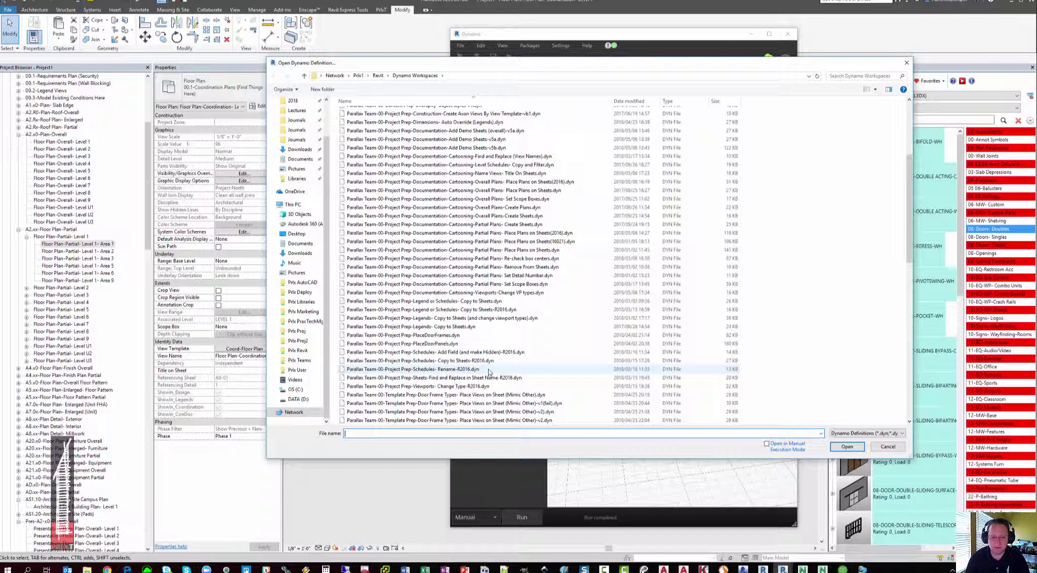
{"action": "scroll", "coordinate": [489, 373], "scroll_direction": "down", "scroll_amount": 6}
{"action": "left_click", "coordinate": [456, 386]}
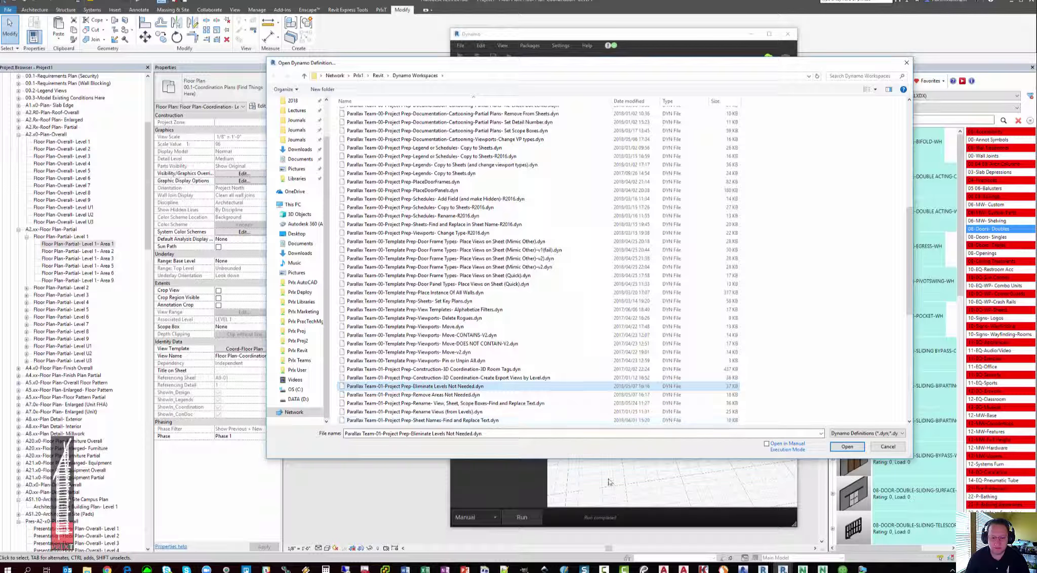
{"action": "left_click", "coordinate": [847, 446]}
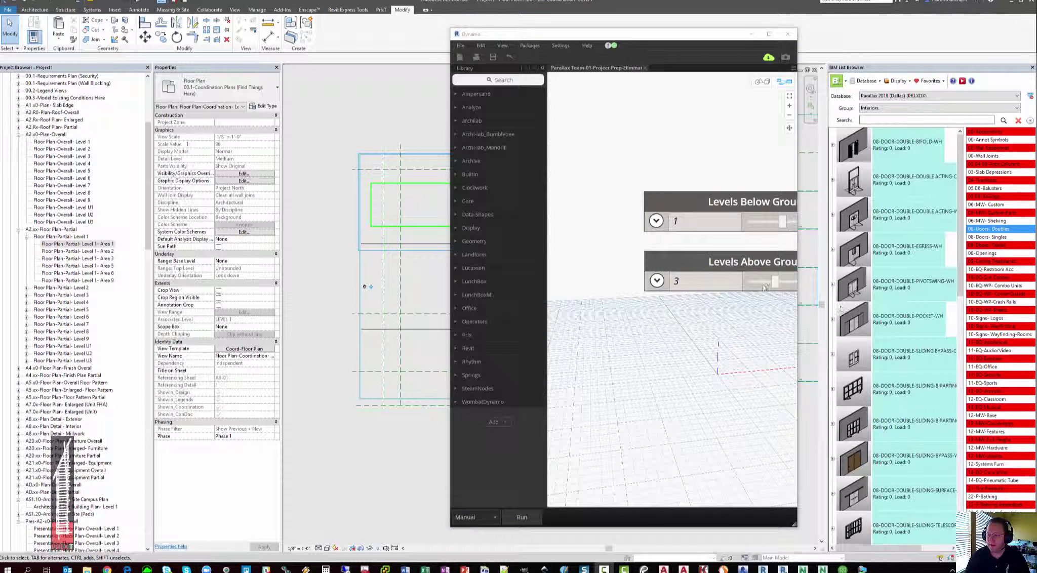
Set Levels Above Ground to 4 and Levels Below Ground to 2, and run the graph to eliminate unneeded levels.
{"action": "scroll", "coordinate": [653, 170], "scroll_direction": "down", "scroll_amount": 5}
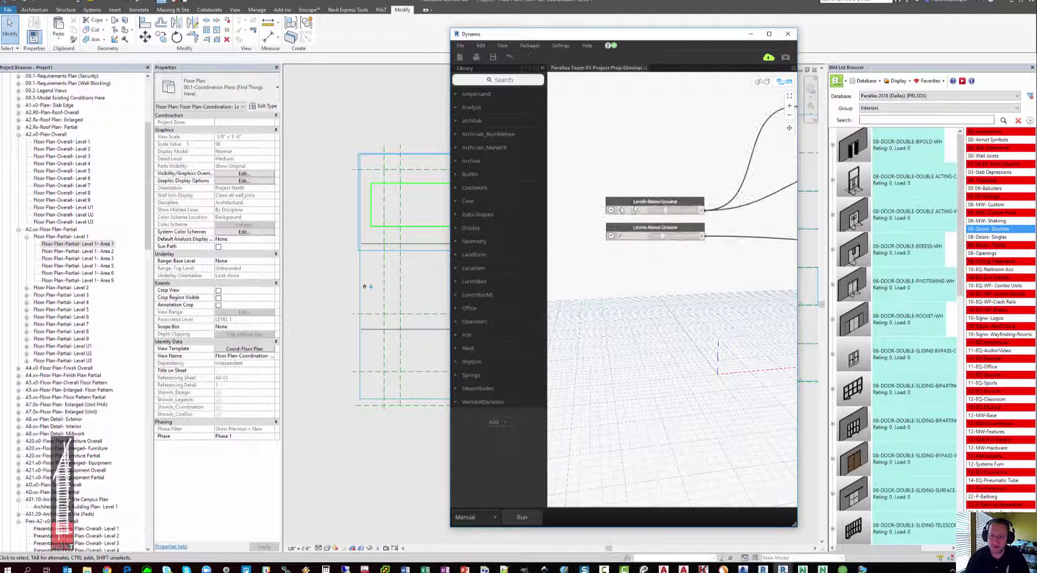
{"action": "scroll", "coordinate": [660, 214], "scroll_direction": "up", "scroll_amount": 3}
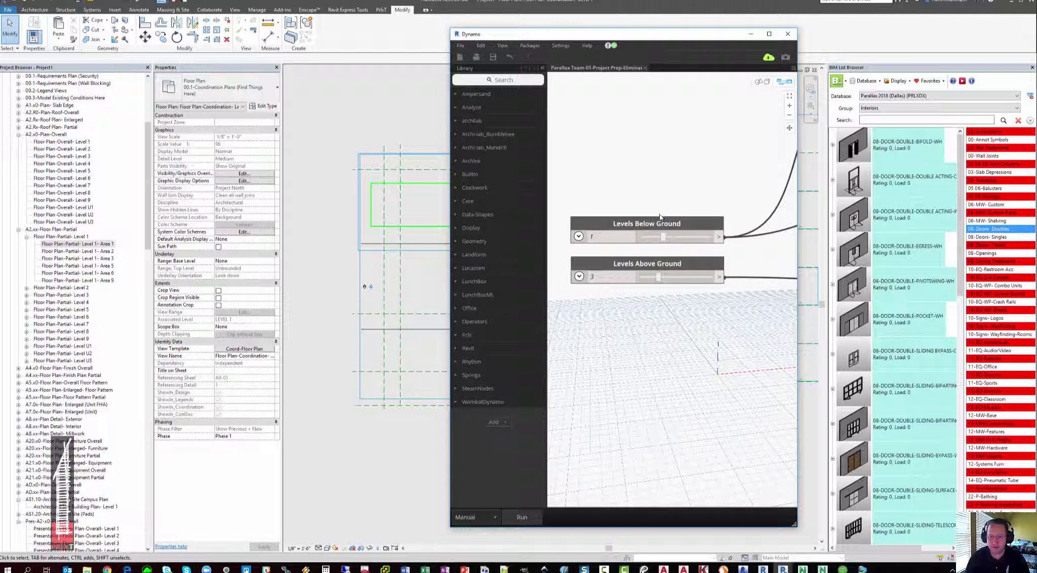
{"action": "left_click_drag", "start_coordinate": [663, 237], "coordinate": [639, 284]}
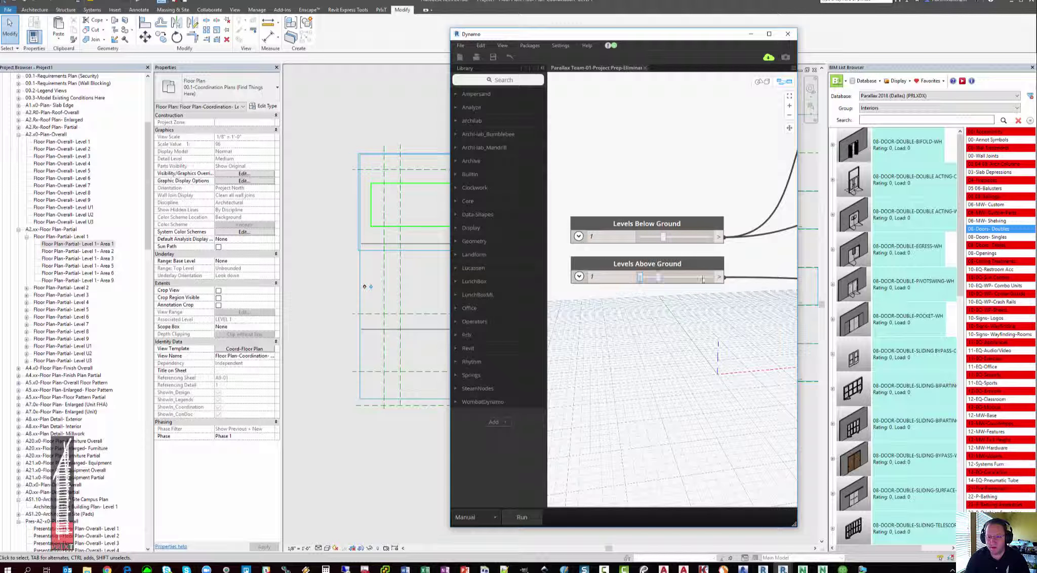
{"action": "left_click", "coordinate": [658, 279]}
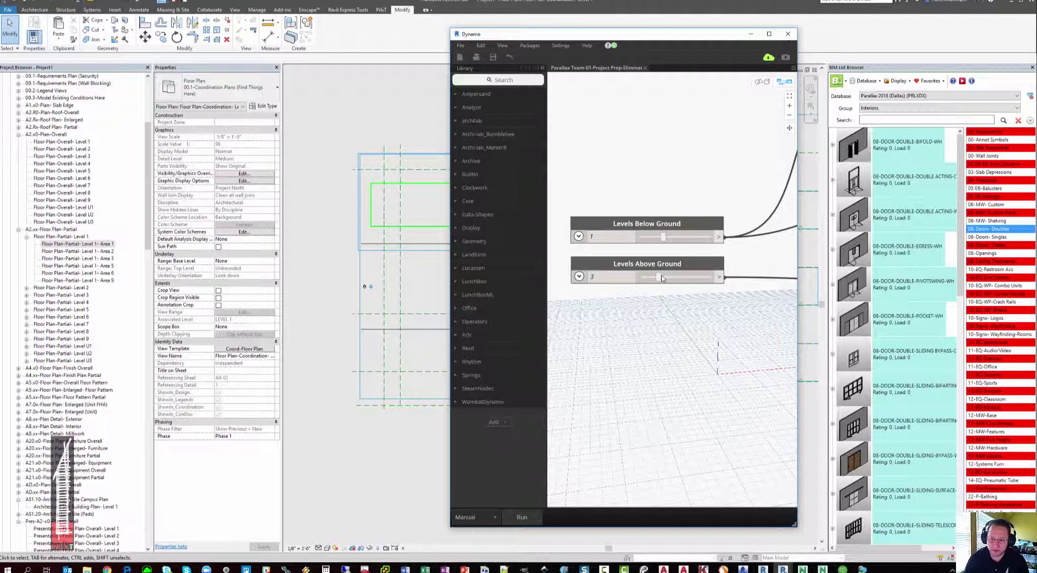
{"action": "left_click", "coordinate": [662, 278]}
{"action": "left_click_drag", "start_coordinate": [663, 237], "coordinate": [678, 235]}
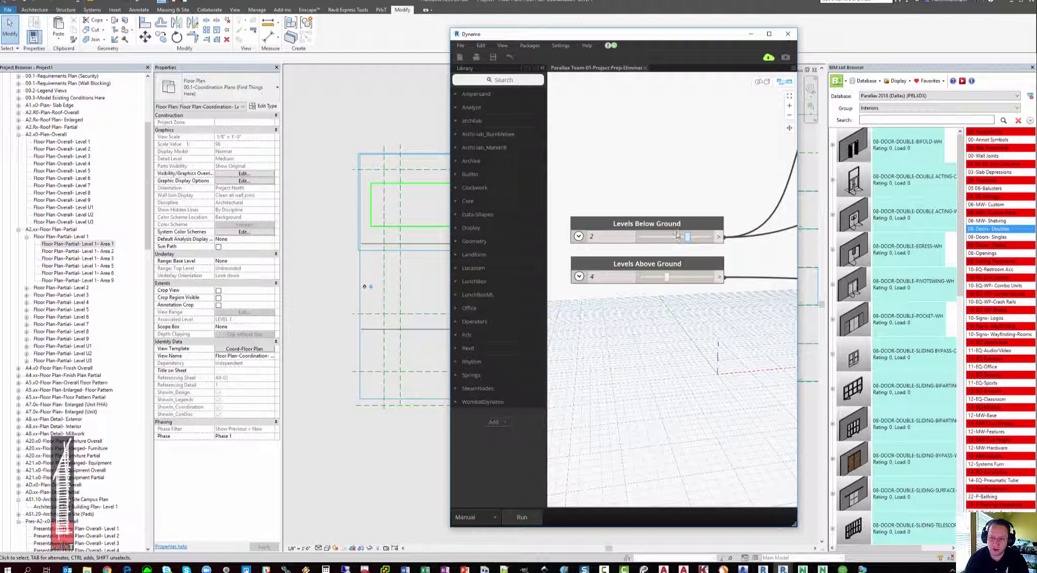
{"action": "left_click", "coordinate": [527, 520]}
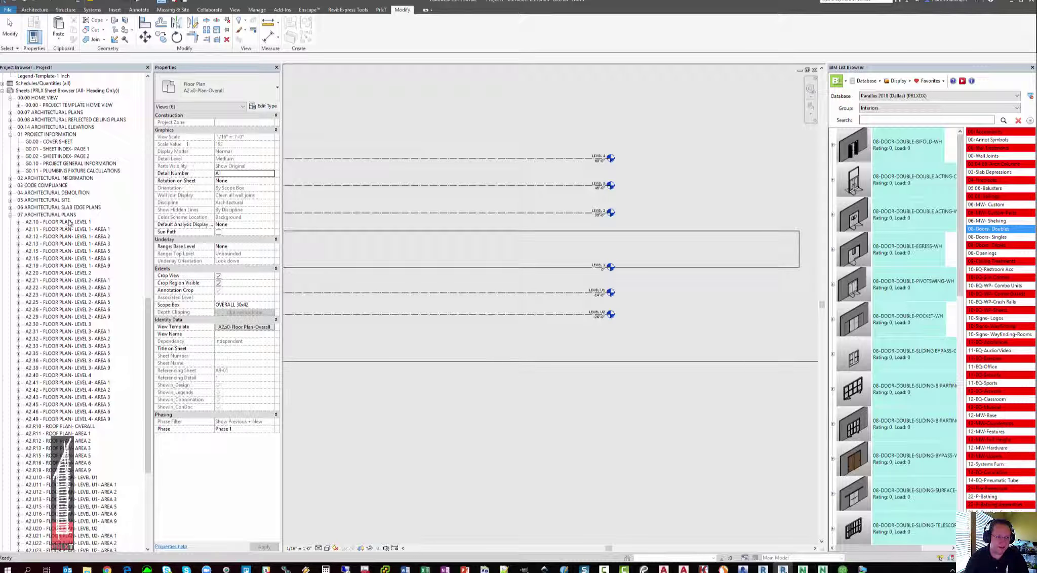
Select the architectural floor plan sheets from A2.10 through A2.49 to review the Level 1 to Level 4 set.
{"action": "left_click", "coordinate": [68, 221]}
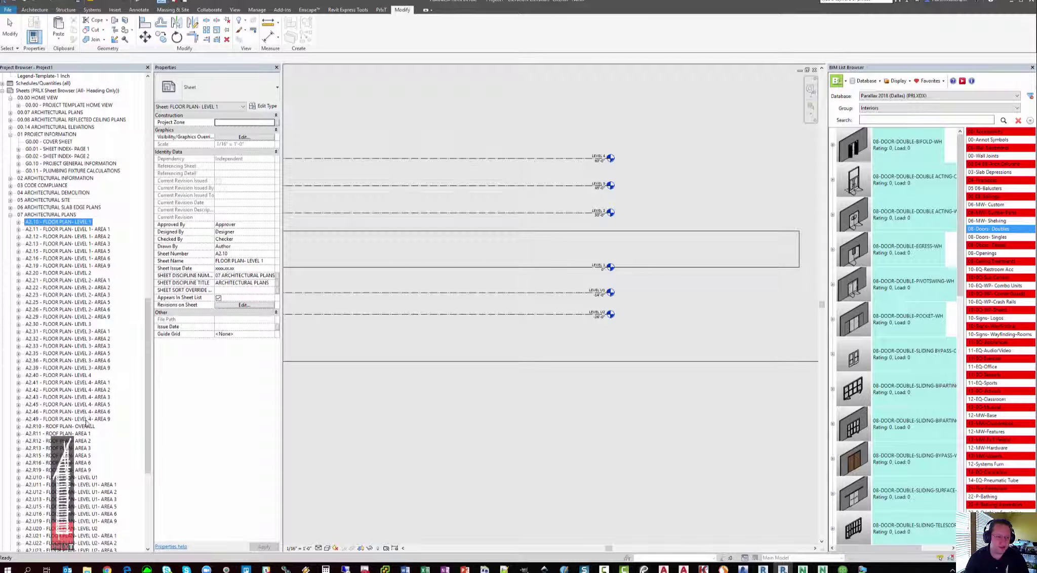
{"action": "left_click", "coordinate": [85, 420], "text": "shift"}
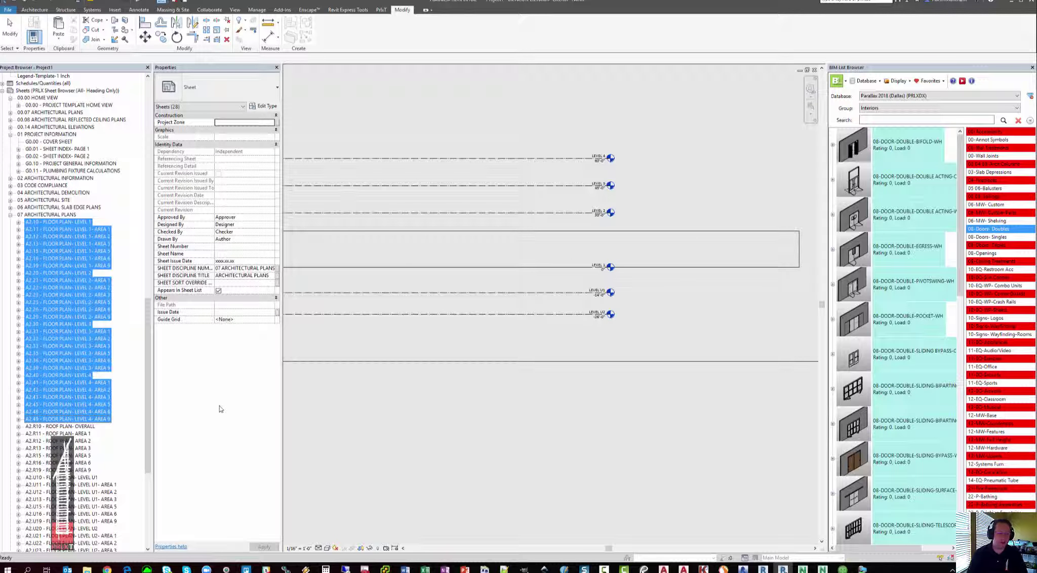